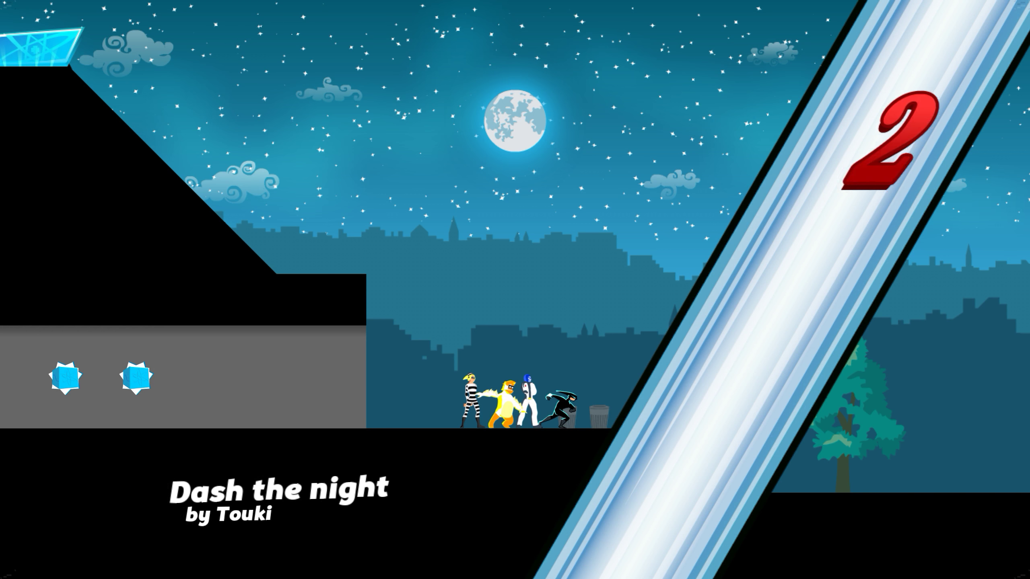
{"action": "key", "text": "Right"}
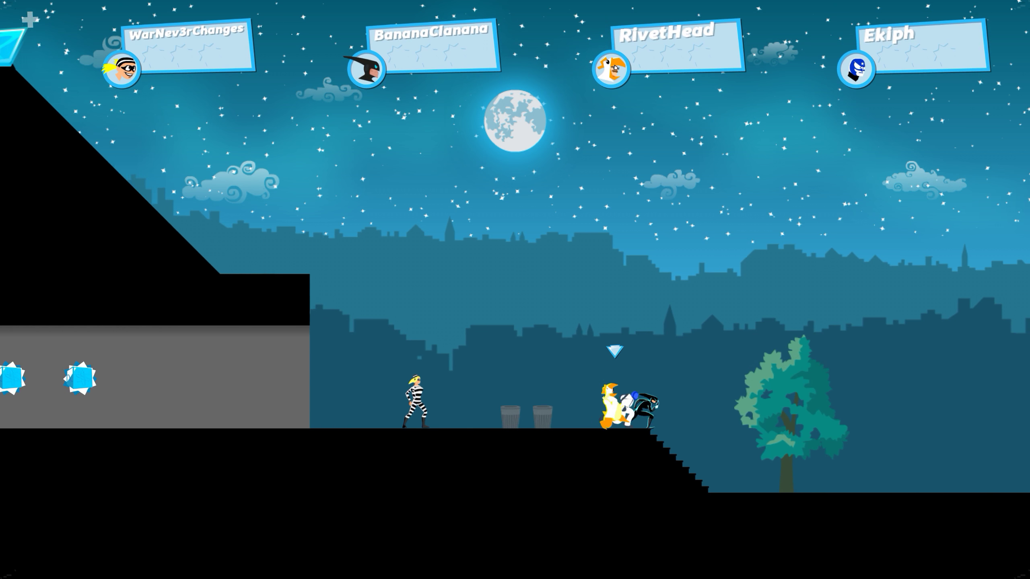
{"action": "key", "text": "s"}
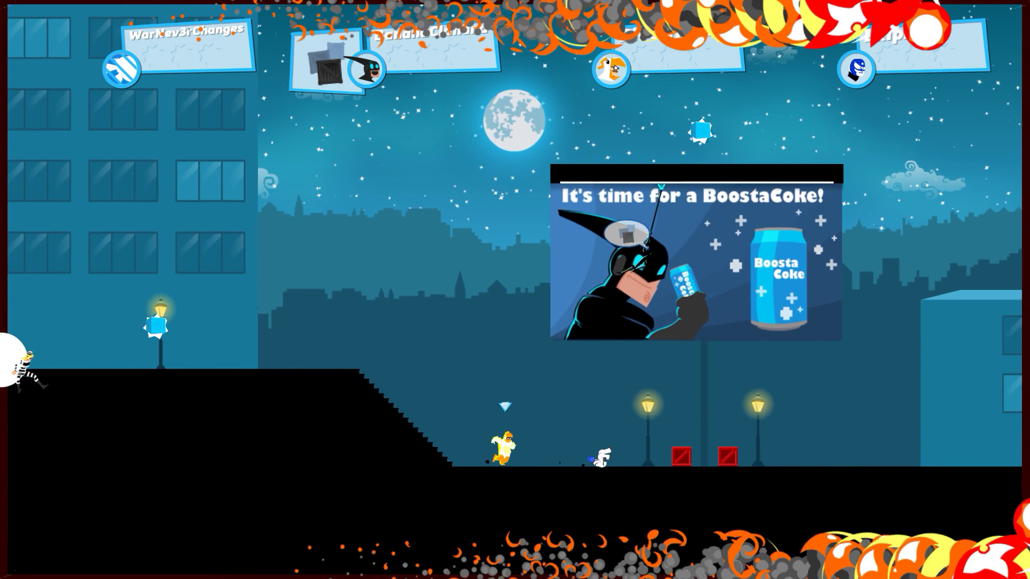
{"action": "key", "text": "s"}
{"action": "key", "text": "s"}
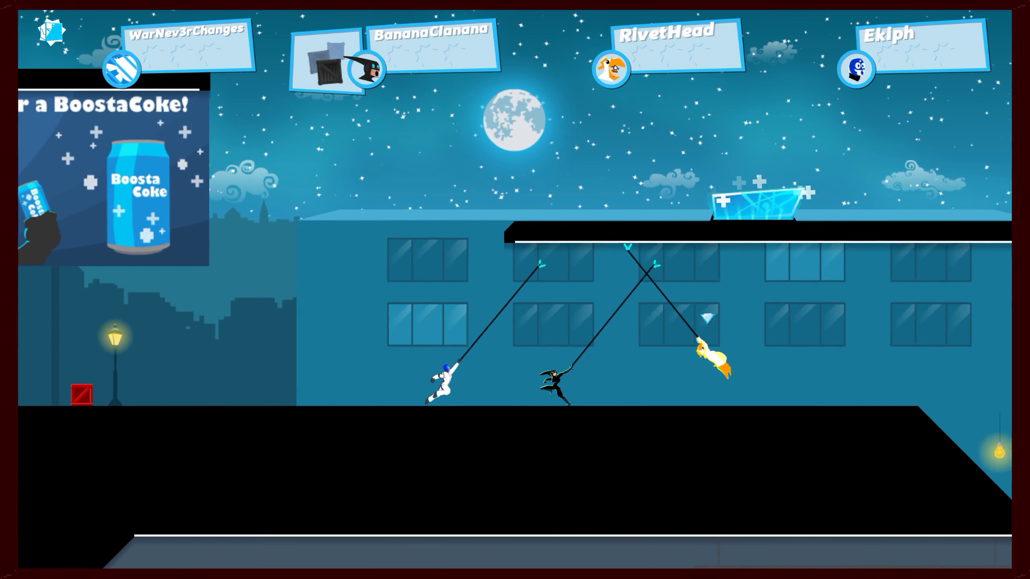
{"action": "key", "text": "s"}
{"action": "key", "text": "s"}
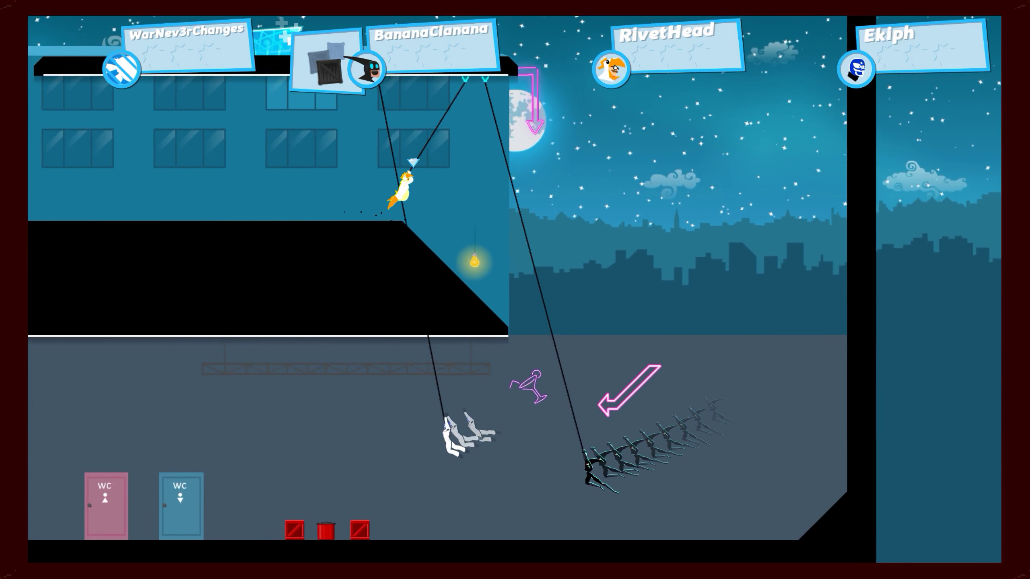
{"action": "key", "text": "s"}
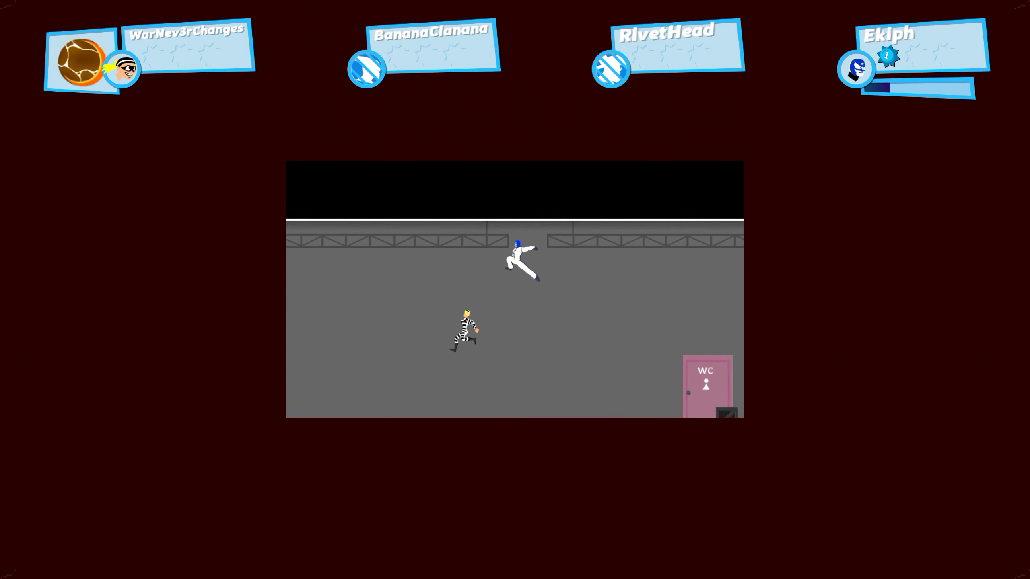
{"action": "key", "text": "space"}
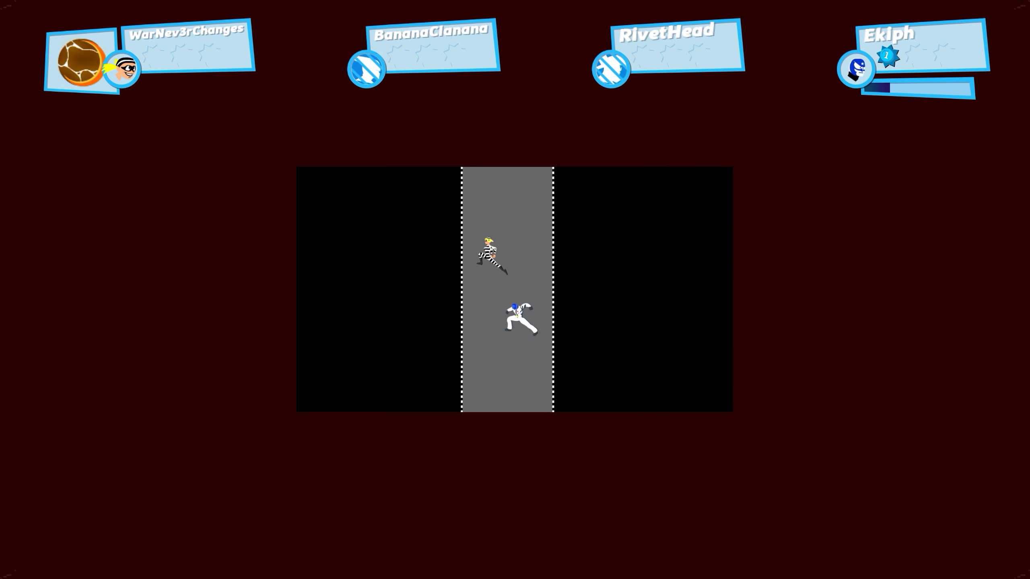
{"action": "key", "text": "Left"}
{"action": "key", "text": "space"}
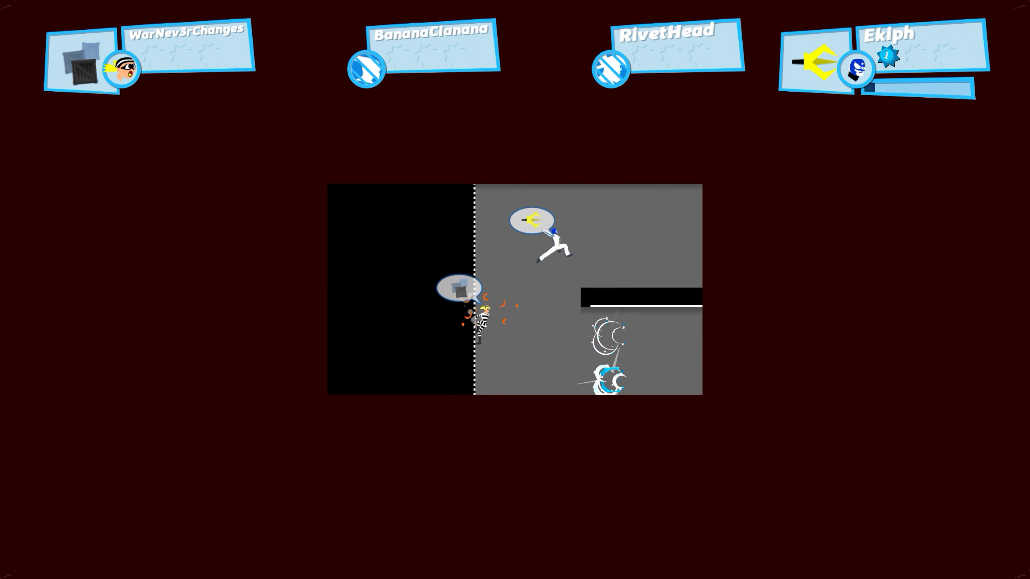
{"action": "key", "text": "Right"}
{"action": "key", "text": "space"}
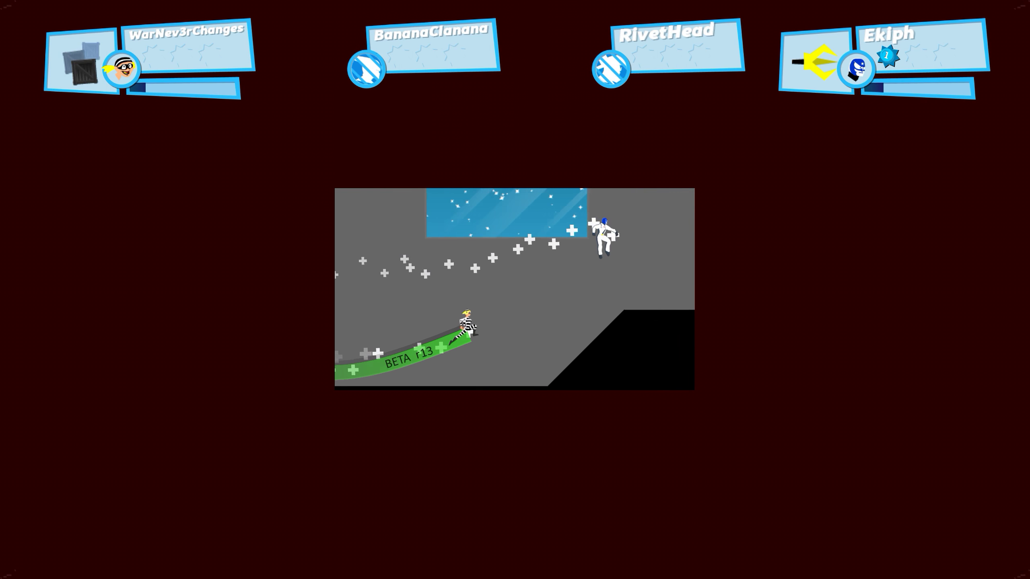
{"action": "key", "text": "Right"}
{"action": "key", "text": "Right"}
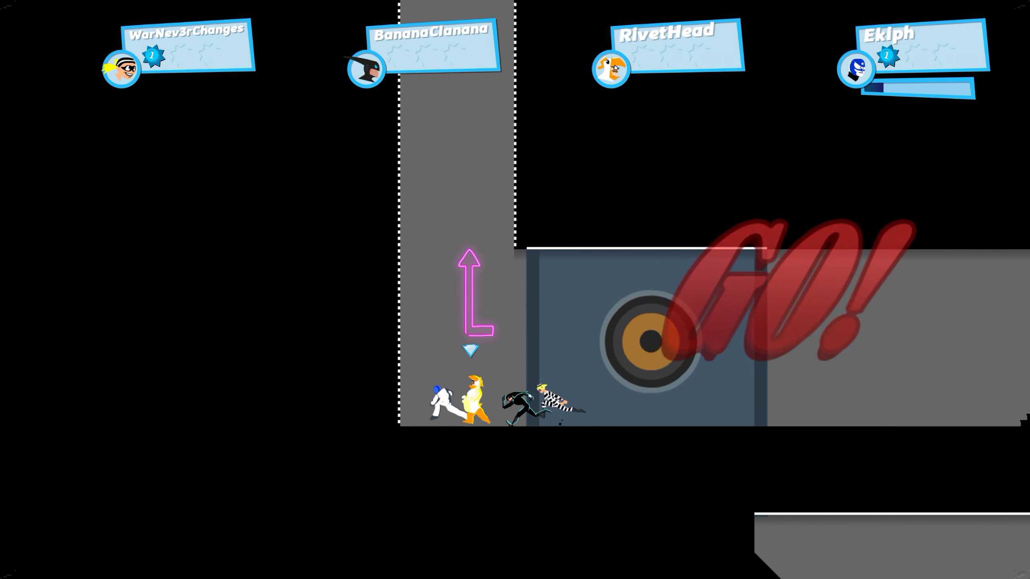
{"action": "key", "text": "Right"}
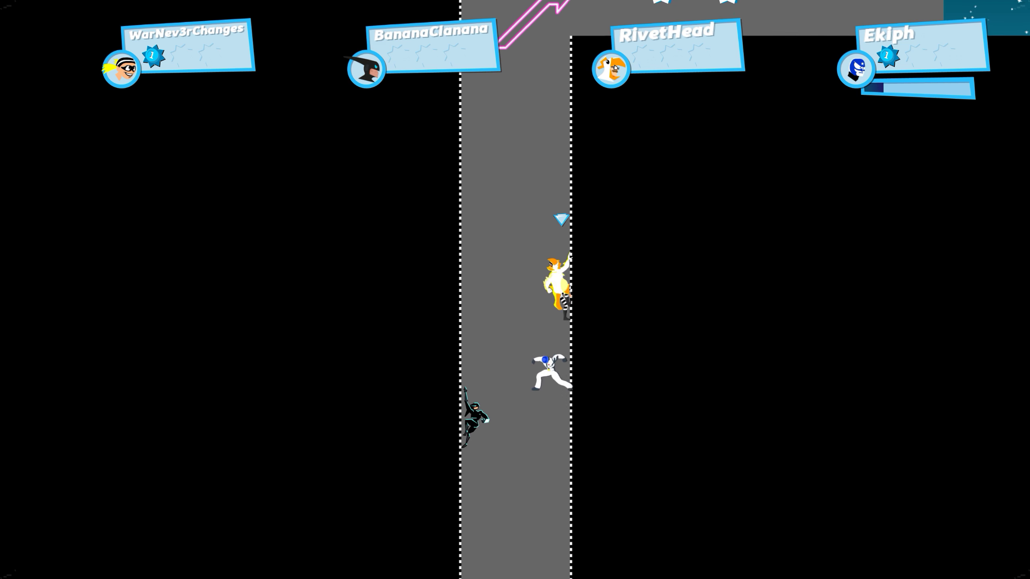
{"action": "key", "text": "space"}
{"action": "key", "text": "Right"}
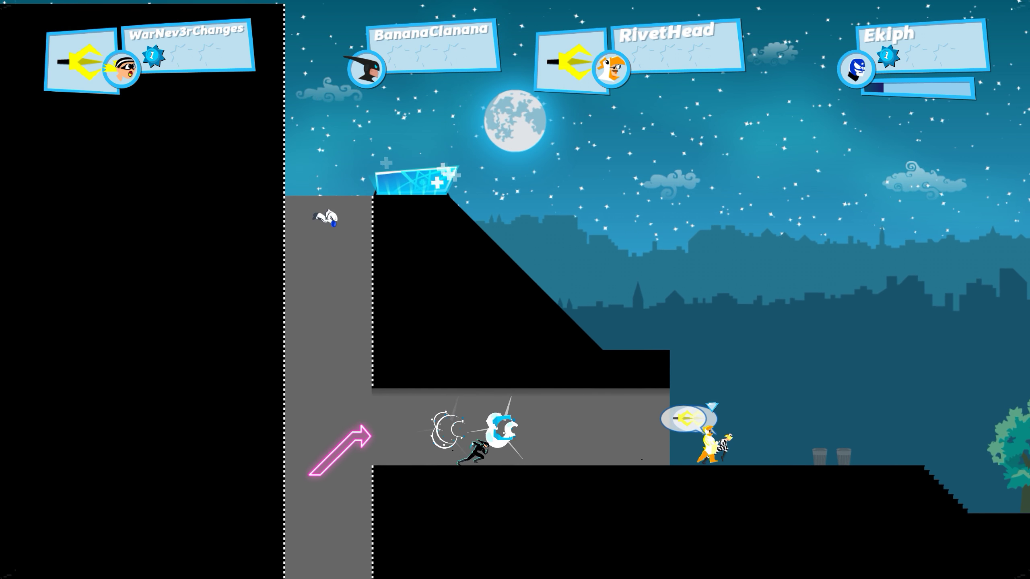
{"action": "key", "text": "Right"}
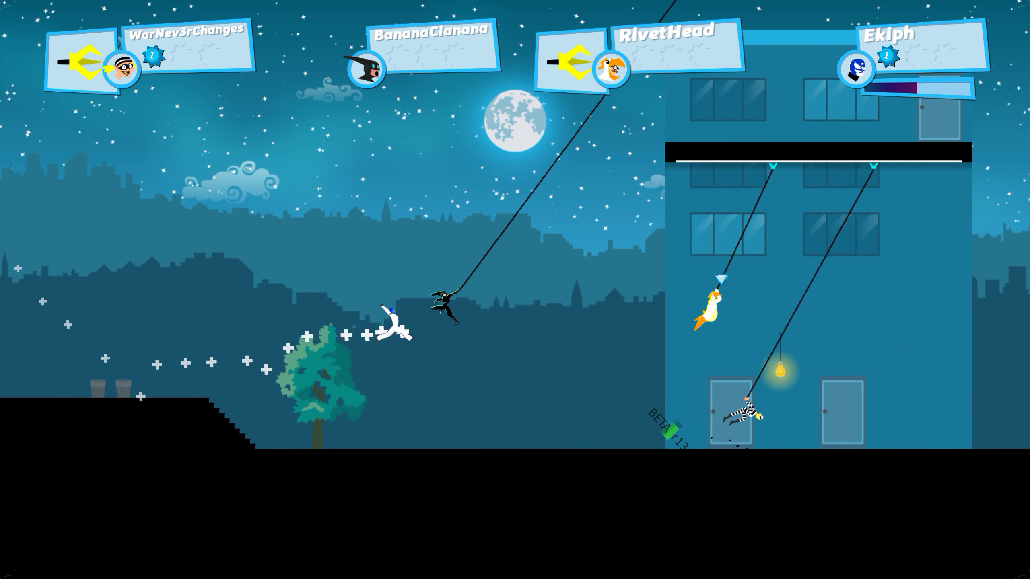
{"action": "key", "text": "Right"}
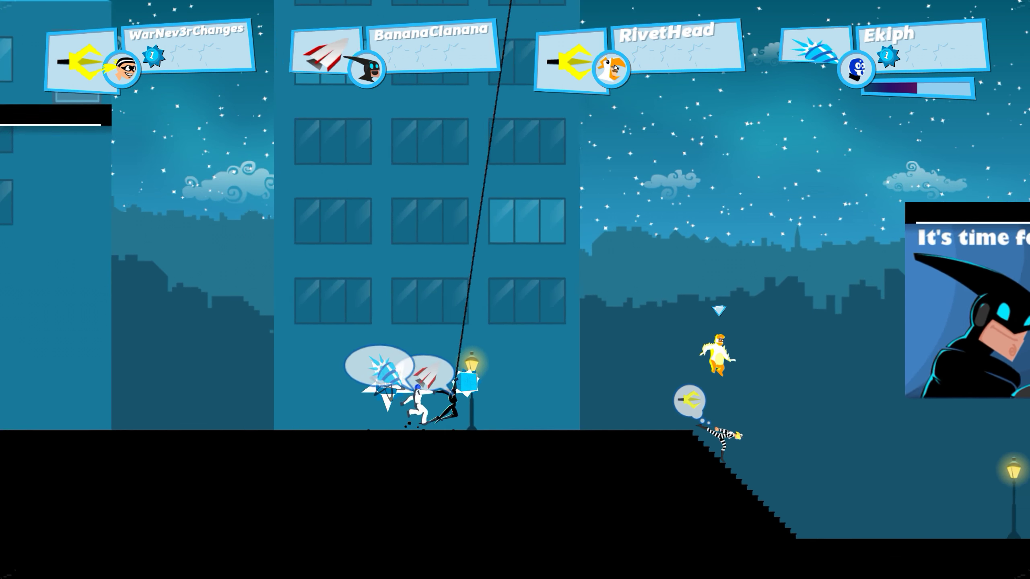
{"action": "key", "text": "Right"}
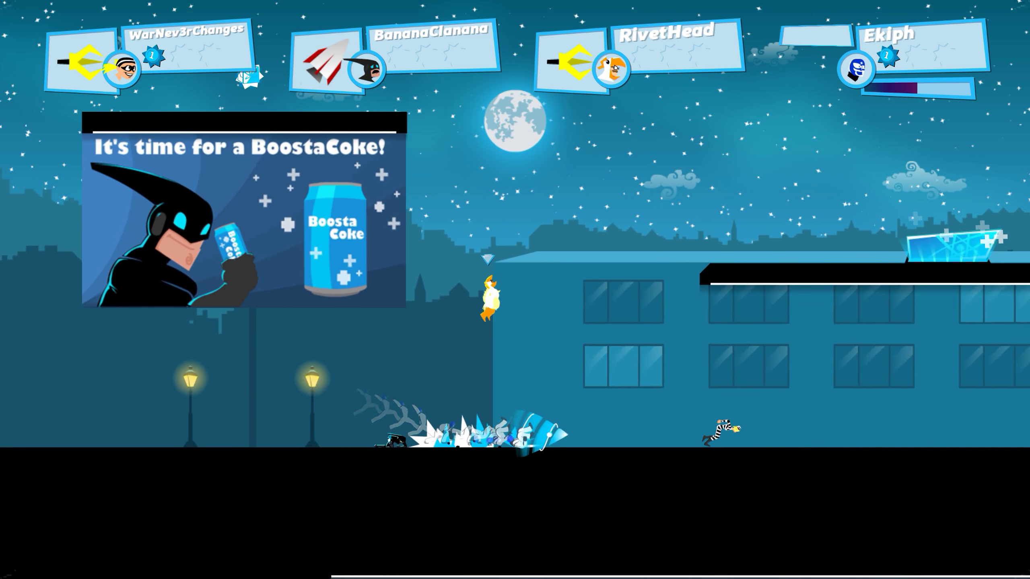
{"action": "key", "text": "Right"}
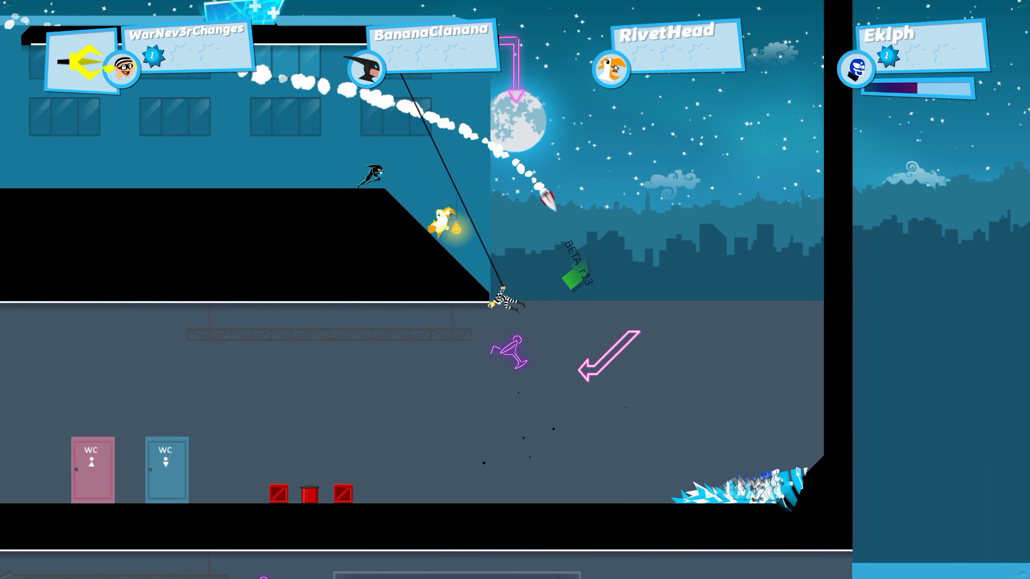
{"action": "key", "text": "Left"}
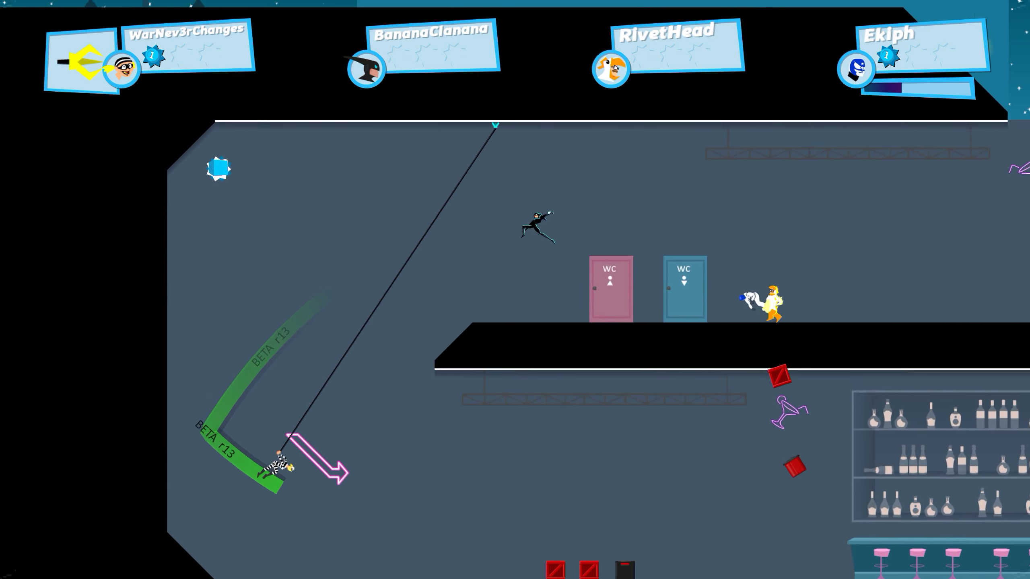
{"action": "key", "text": "Right"}
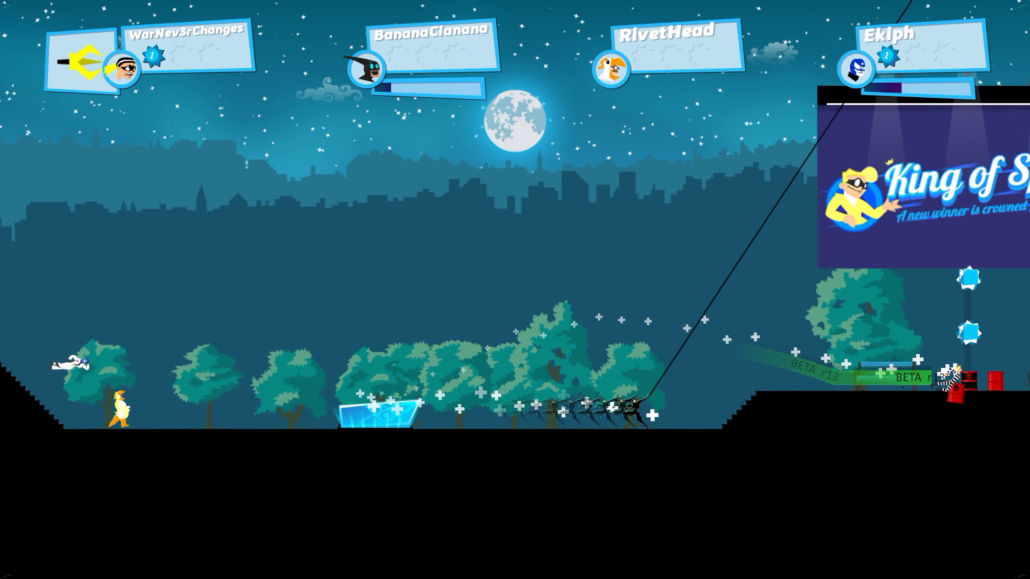
{"action": "key", "text": "Left"}
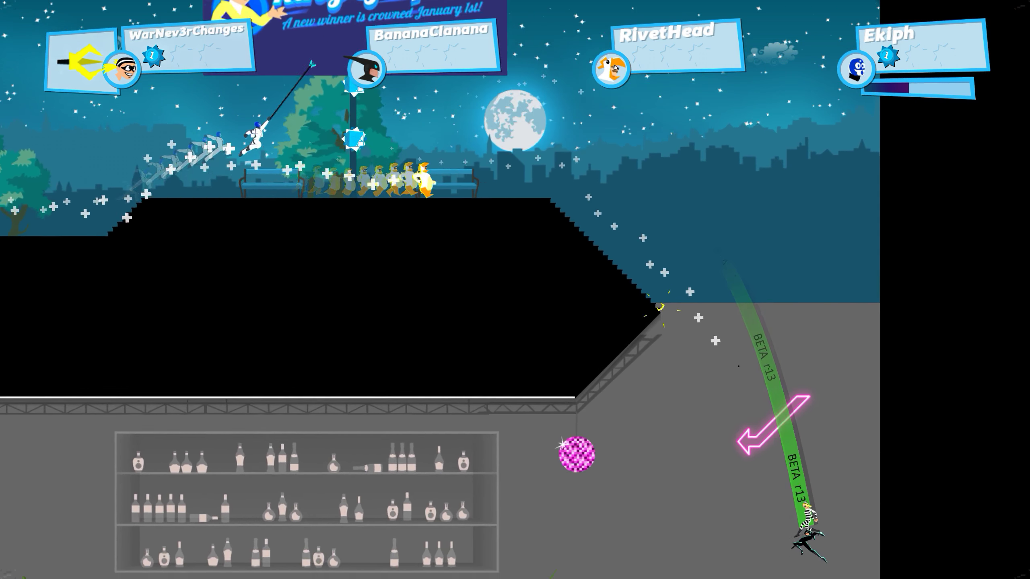
{"action": "key", "text": "Left"}
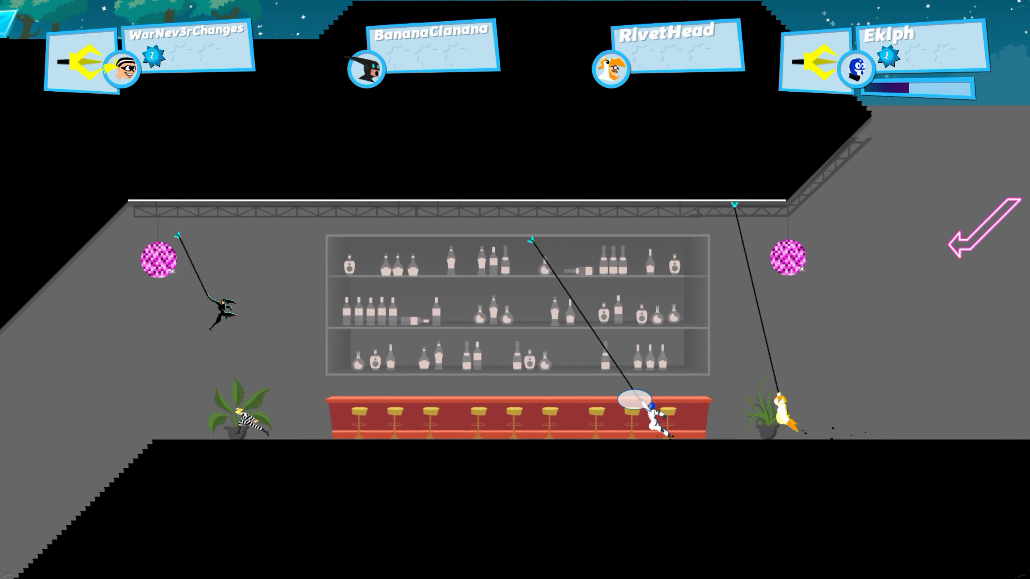
{"action": "key", "text": "Left"}
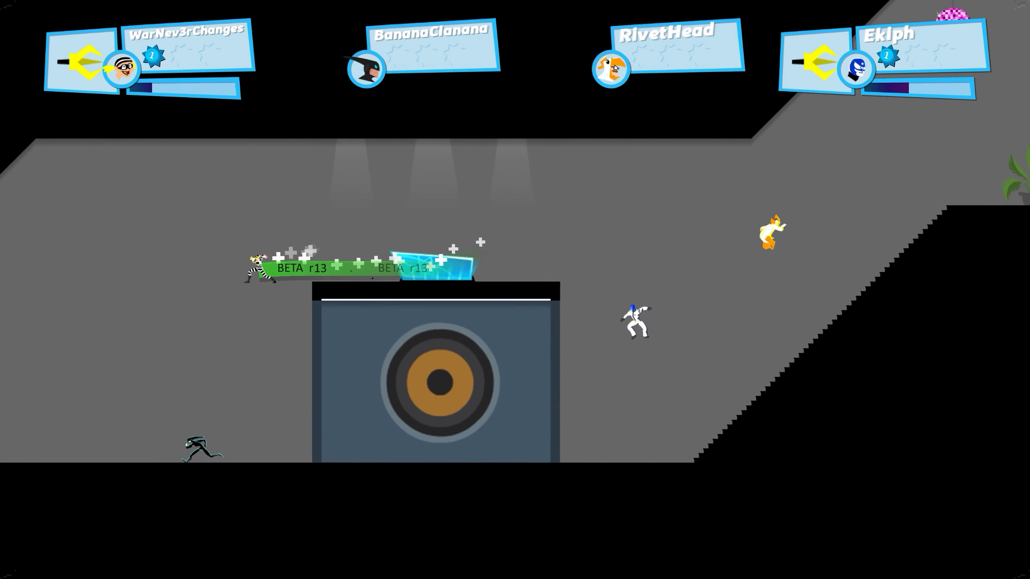
{"action": "key", "text": "Right"}
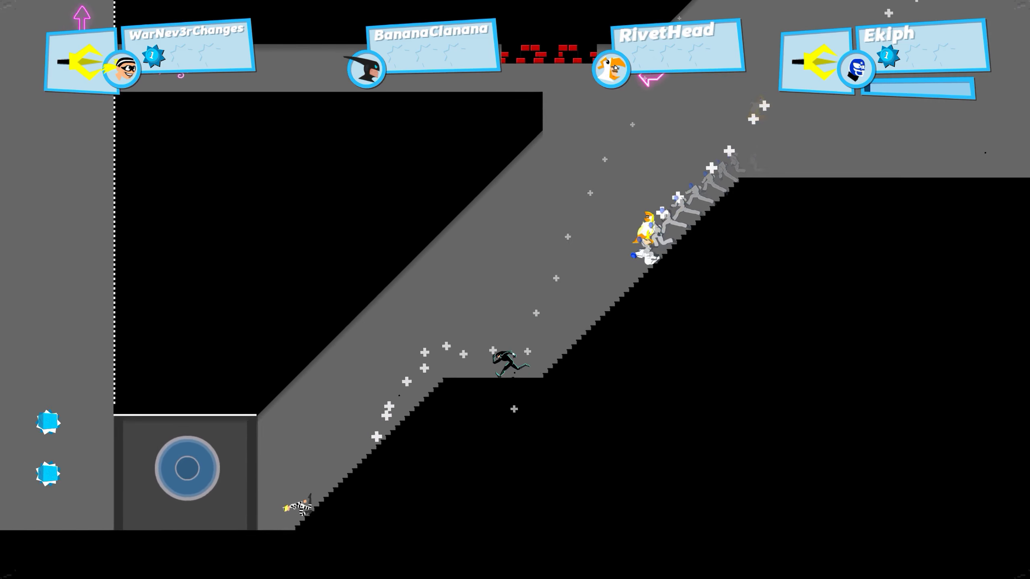
{"action": "key", "text": "Left"}
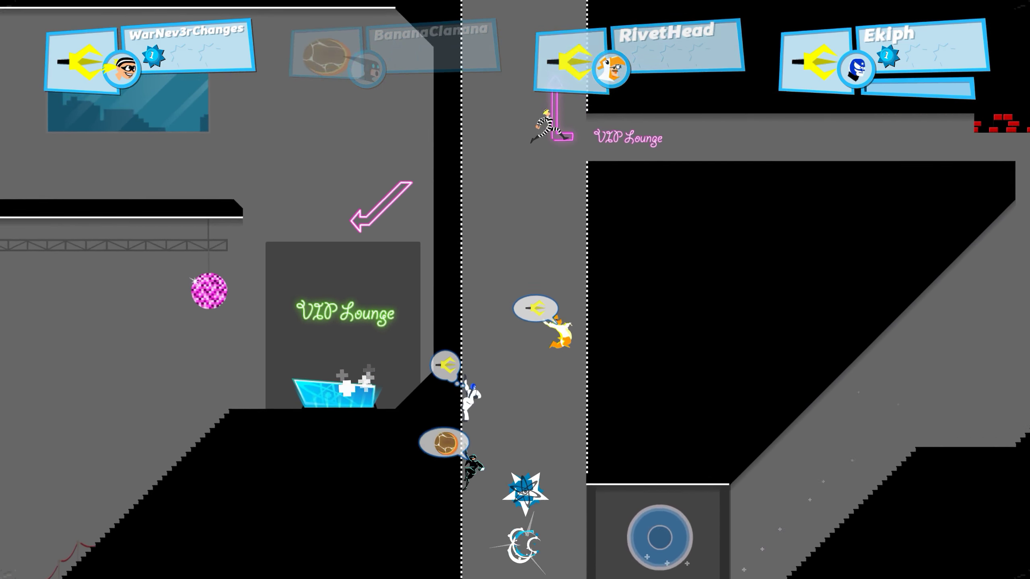
{"action": "key", "text": "Right"}
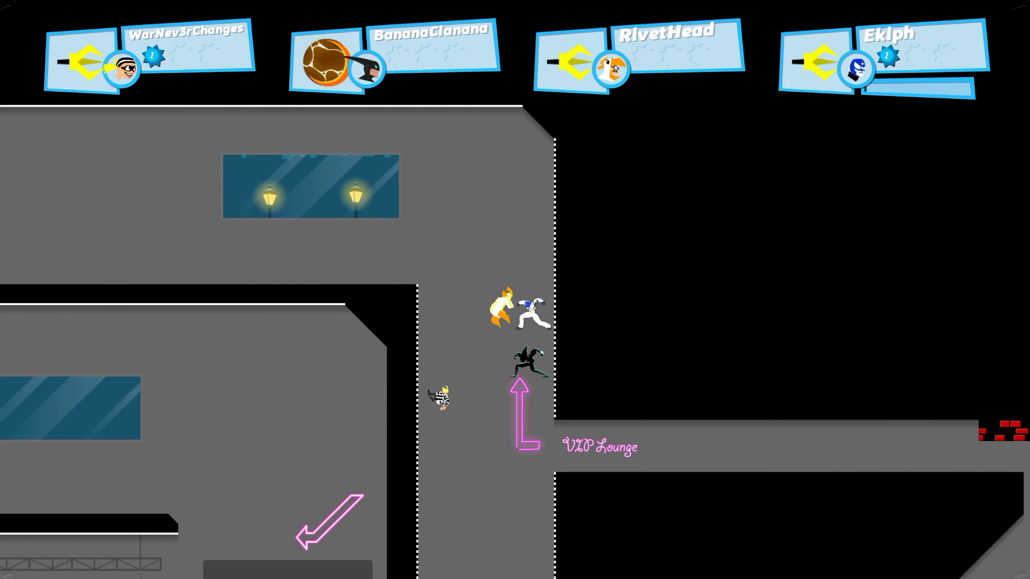
{"action": "key", "text": "Left"}
{"action": "key", "text": "c"}
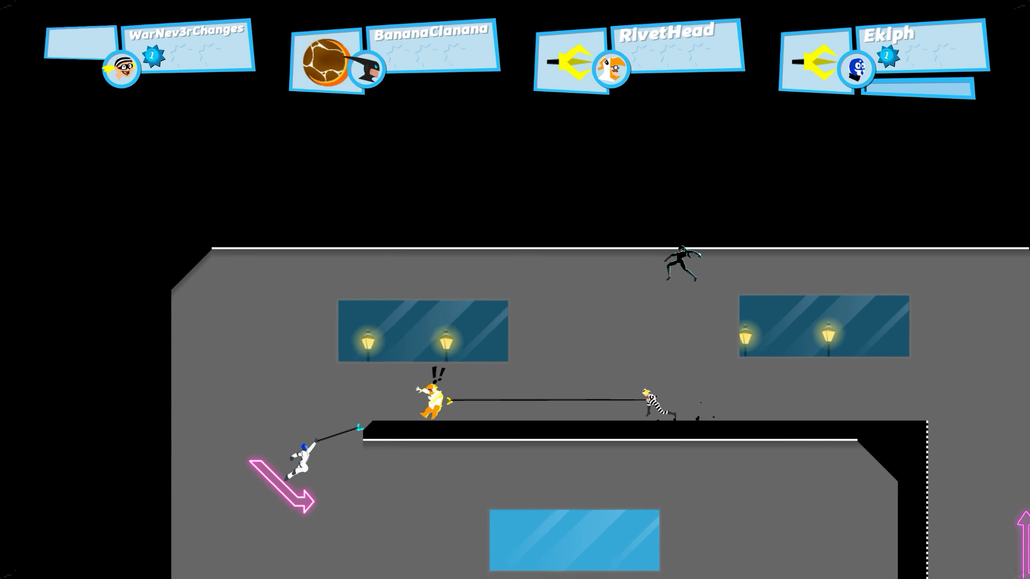
{"action": "key", "text": "Right"}
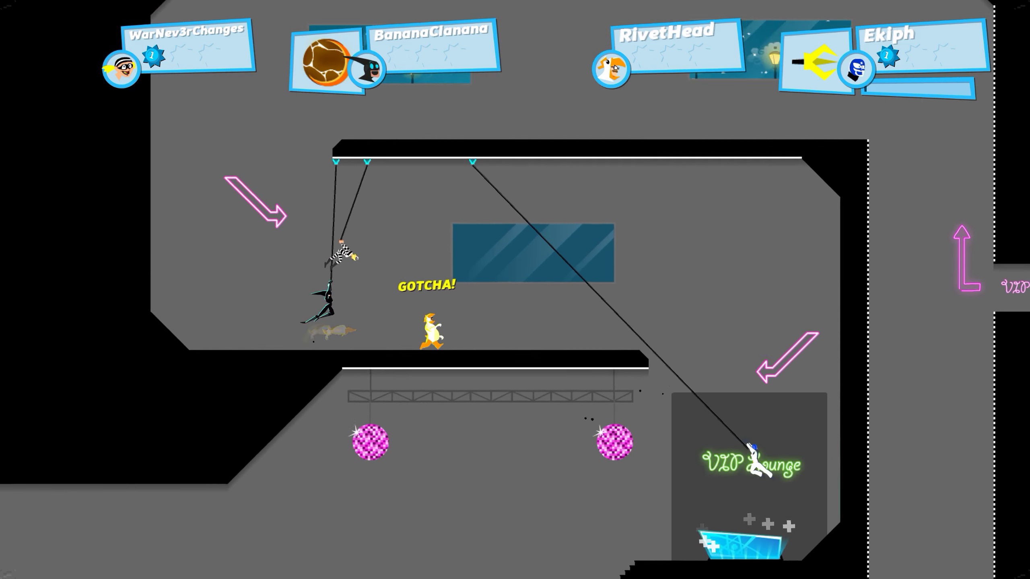
{"action": "key", "text": "Left"}
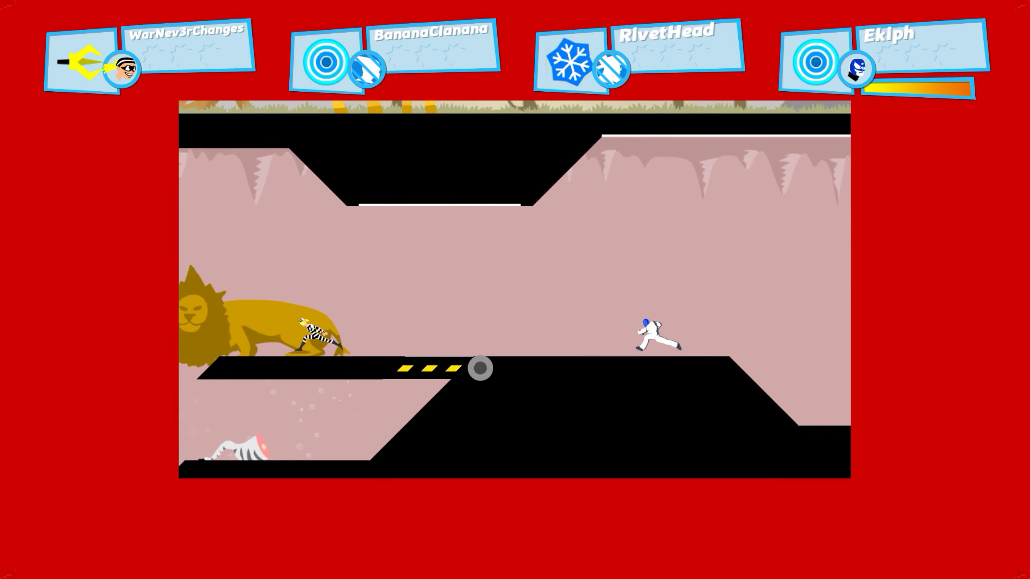
{"action": "key", "text": "d"}
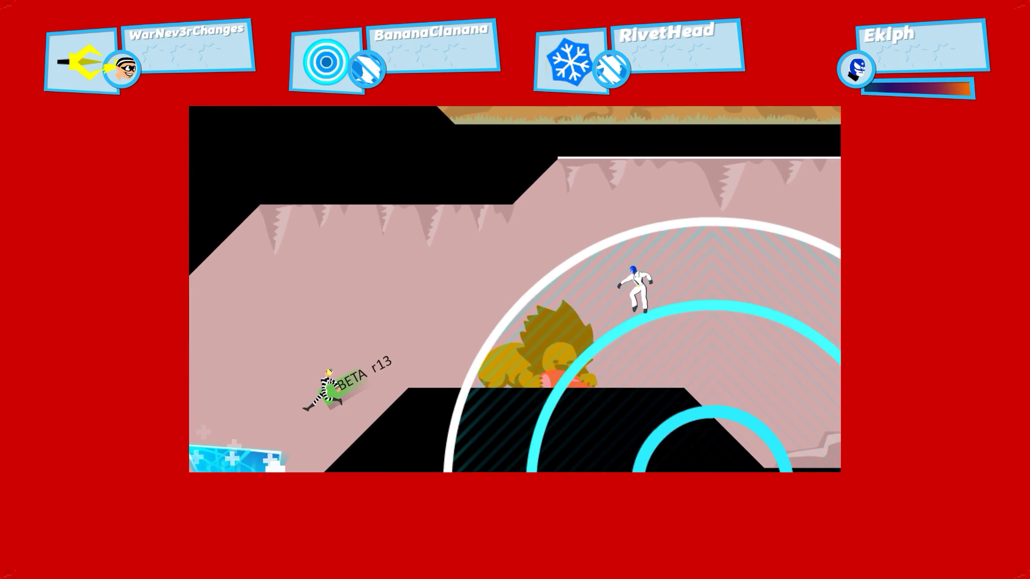
{"action": "key", "text": "Left"}
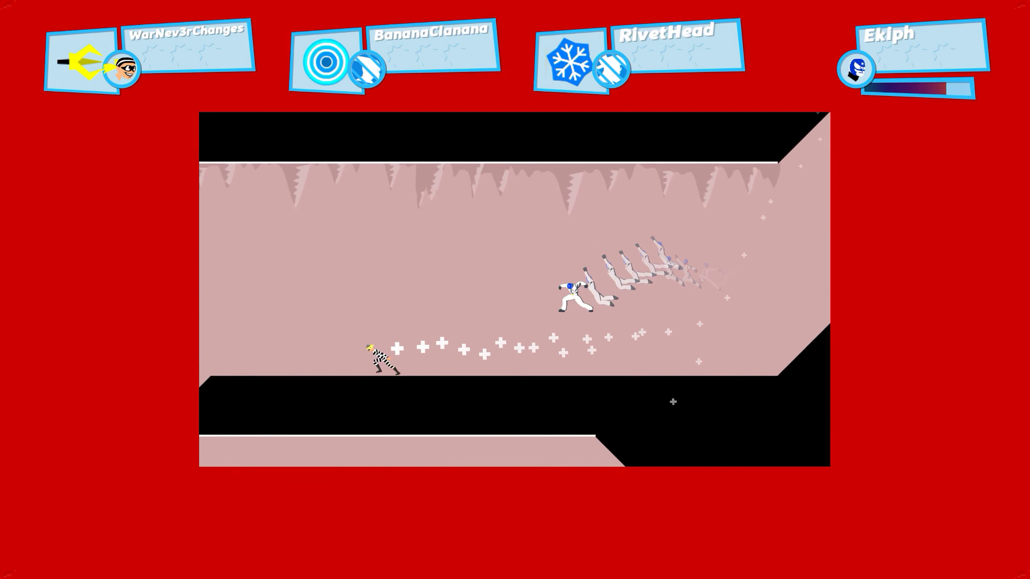
{"action": "key", "text": "s"}
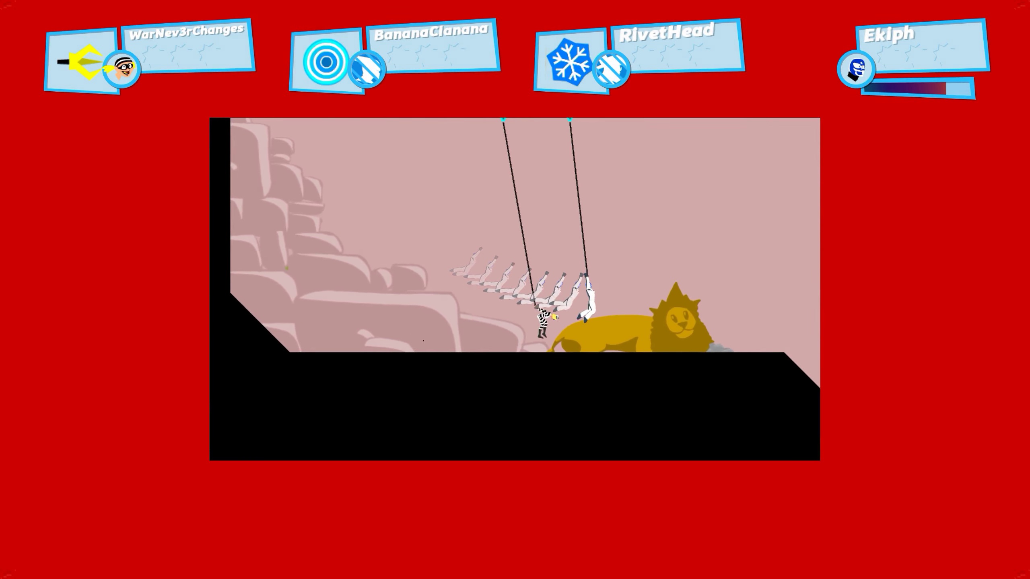
{"action": "key", "text": "s"}
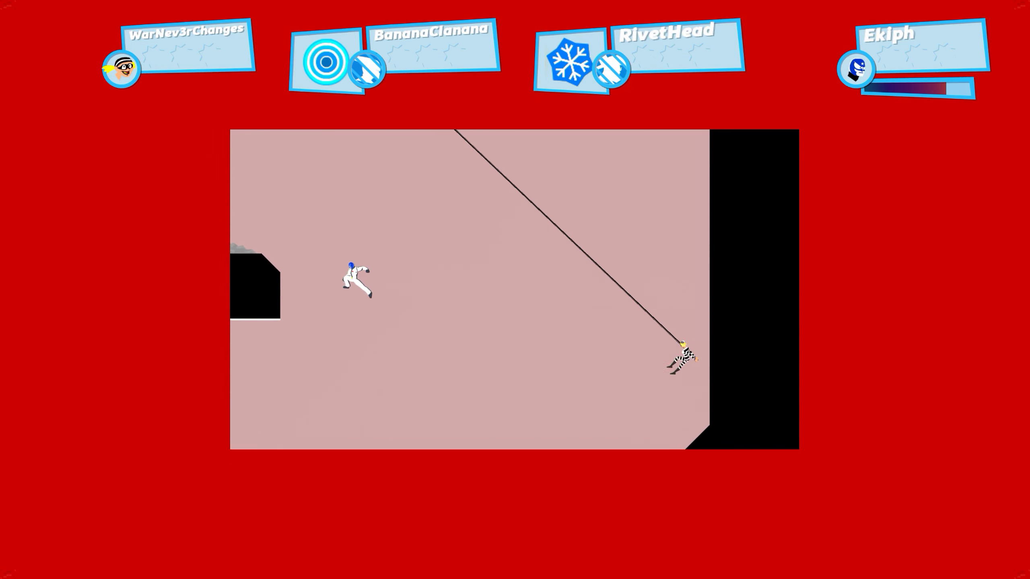
{"action": "key", "text": "s"}
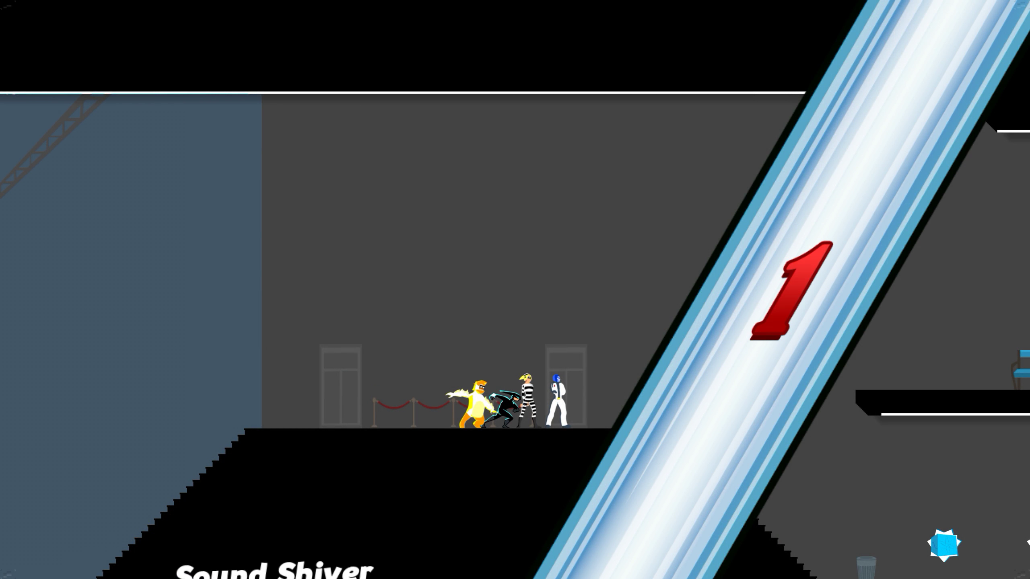
{"action": "key", "text": "Right"}
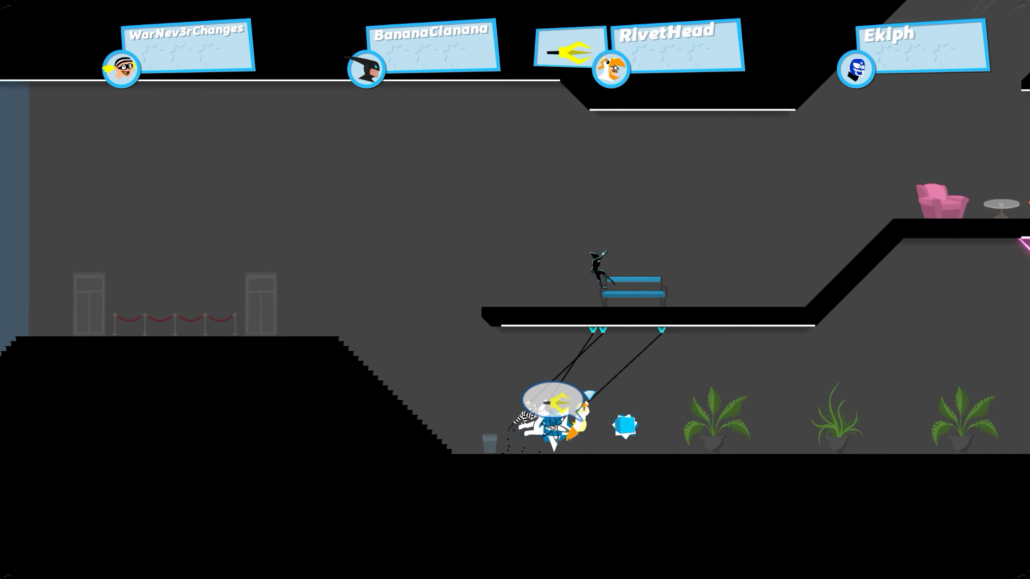
{"action": "key", "text": "Right"}
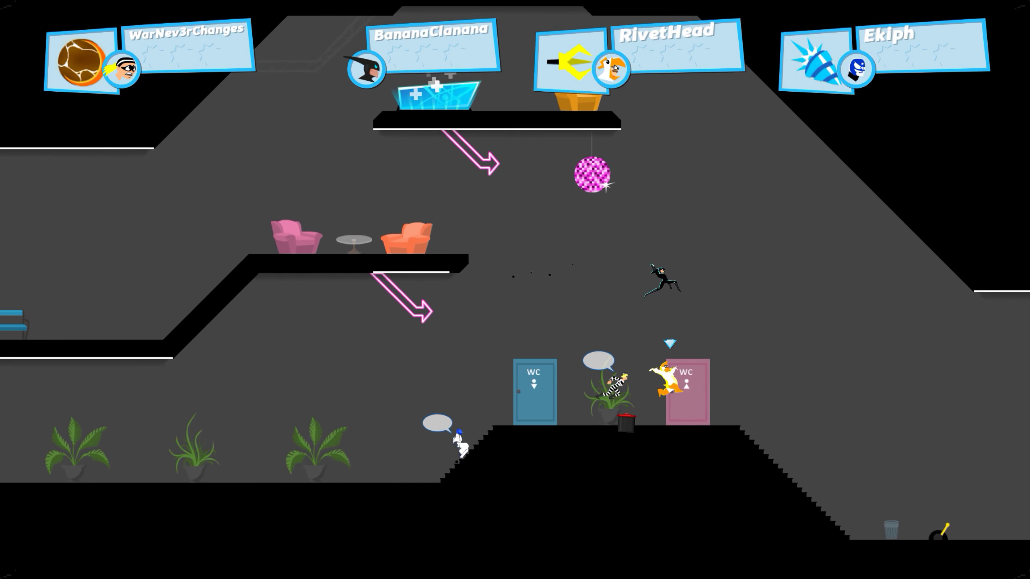
{"action": "key", "text": "Right"}
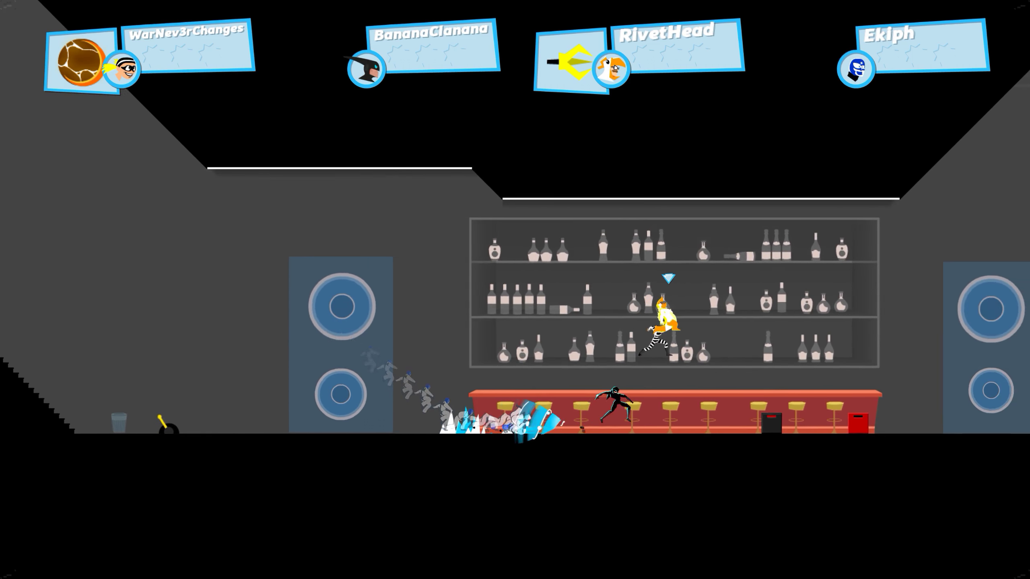
{"action": "key", "text": "Right"}
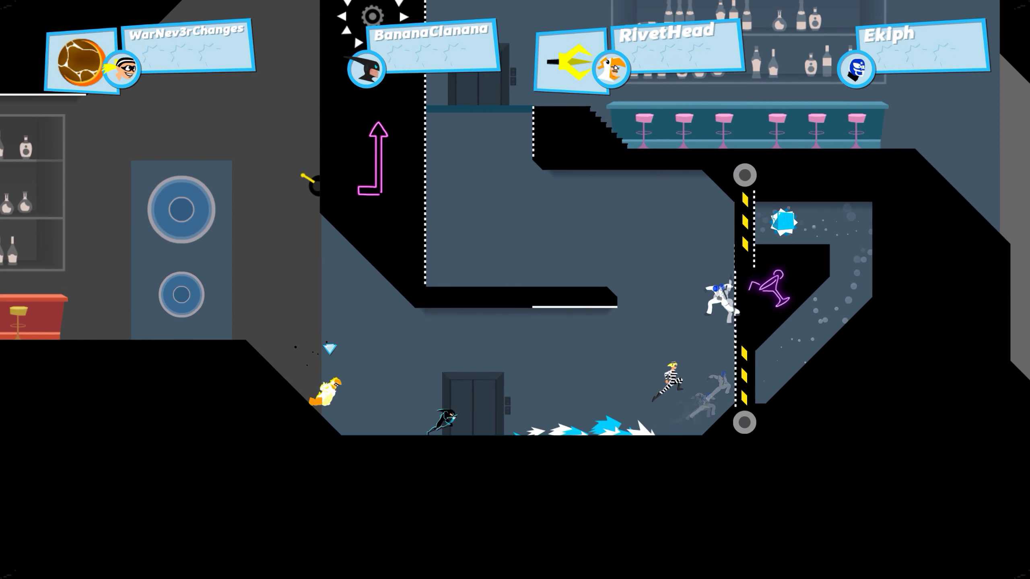
{"action": "key", "text": "Right"}
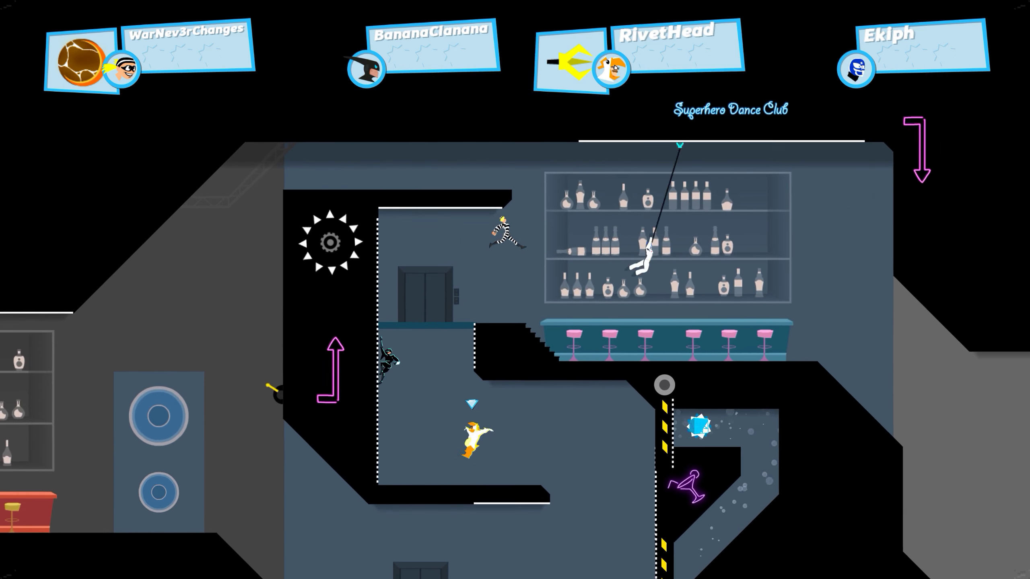
{"action": "key", "text": "Right"}
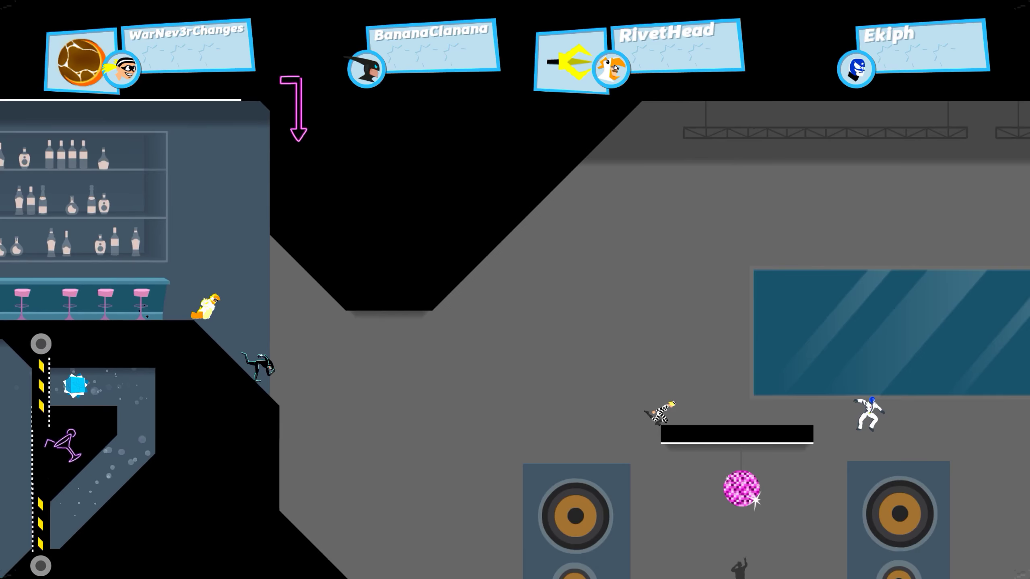
{"action": "key", "text": "Right"}
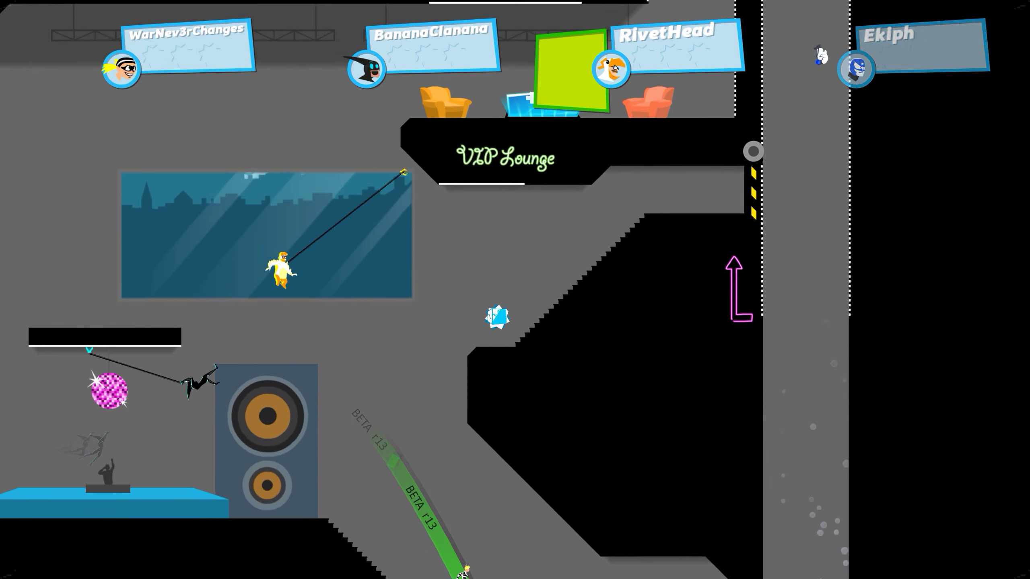